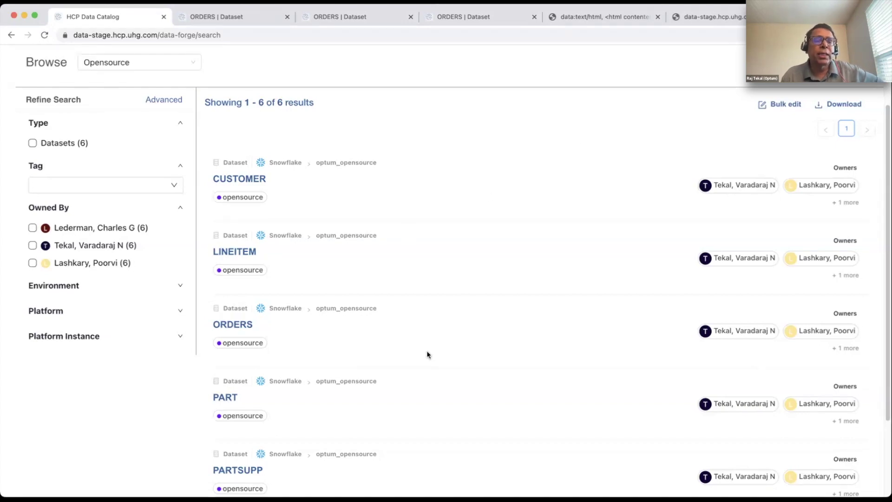
Step: Review the quick-join SQL example and the open catalog results, then view the relationships of the ORDERS dataset
{"action": "left_click", "coordinate": [582, 17]}
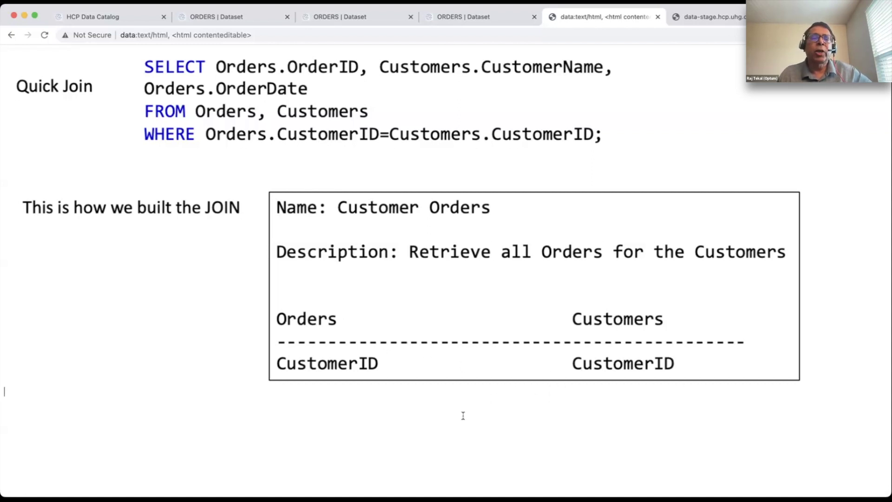
{"action": "left_click", "coordinate": [78, 16]}
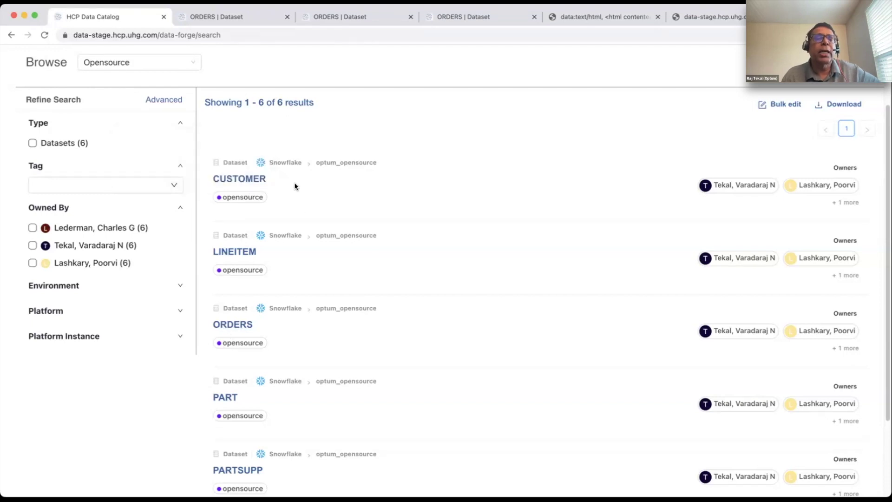
{"action": "left_click", "coordinate": [228, 15]}
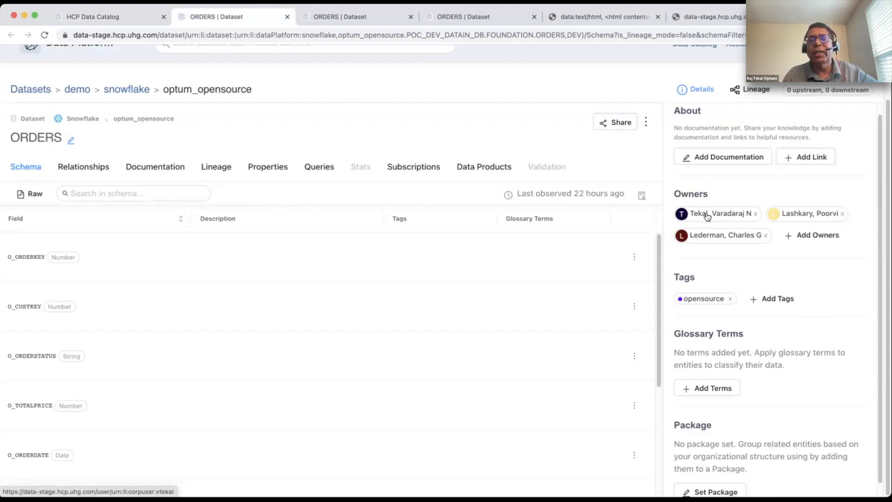
{"action": "mouse_move", "coordinate": [707, 216]}
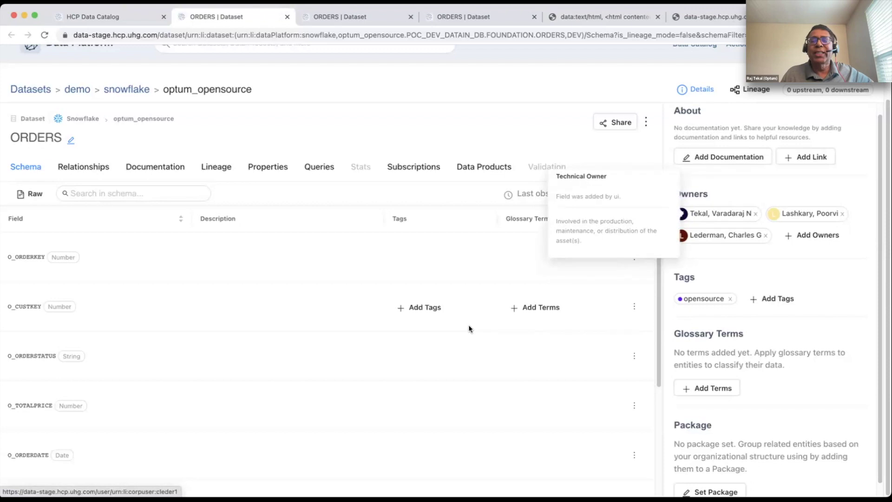
{"action": "left_click", "coordinate": [91, 167]}
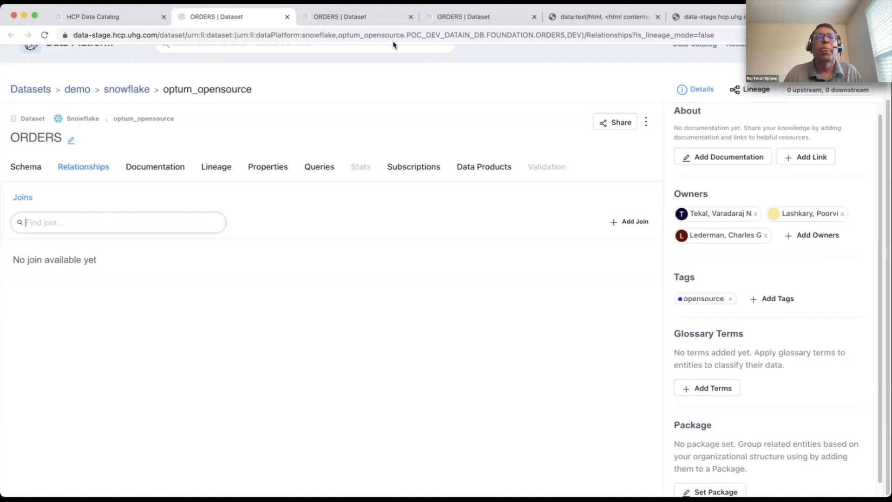
Step: Choose CUSTOMER as the second table for the ORDERS join and name the join "All the Orders for a Customer"
{"action": "left_click", "coordinate": [356, 16]}
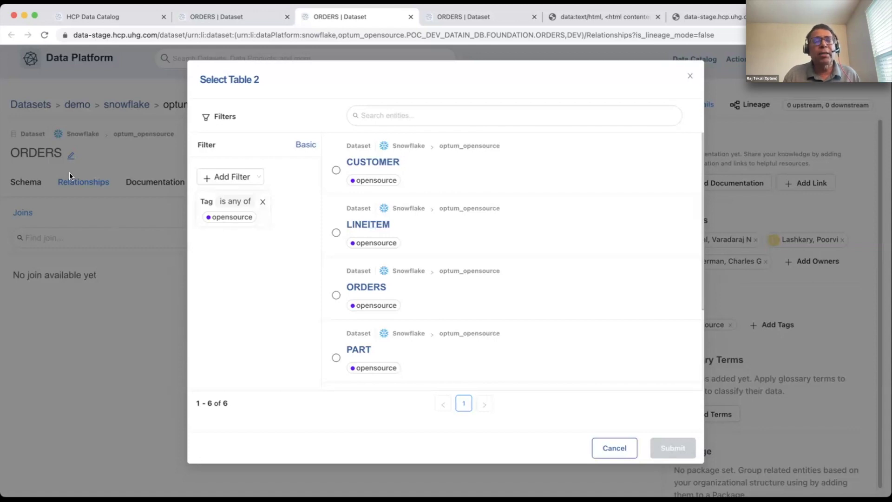
{"action": "left_click", "coordinate": [335, 171]}
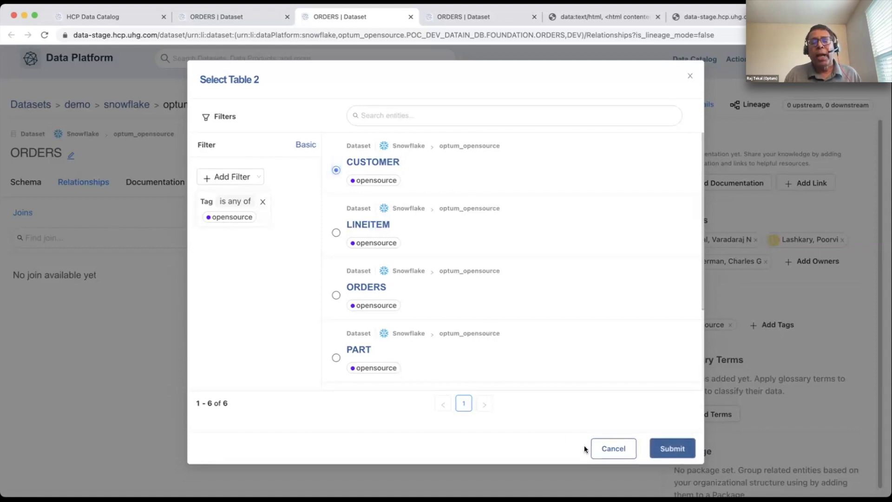
{"action": "left_click", "coordinate": [665, 450]}
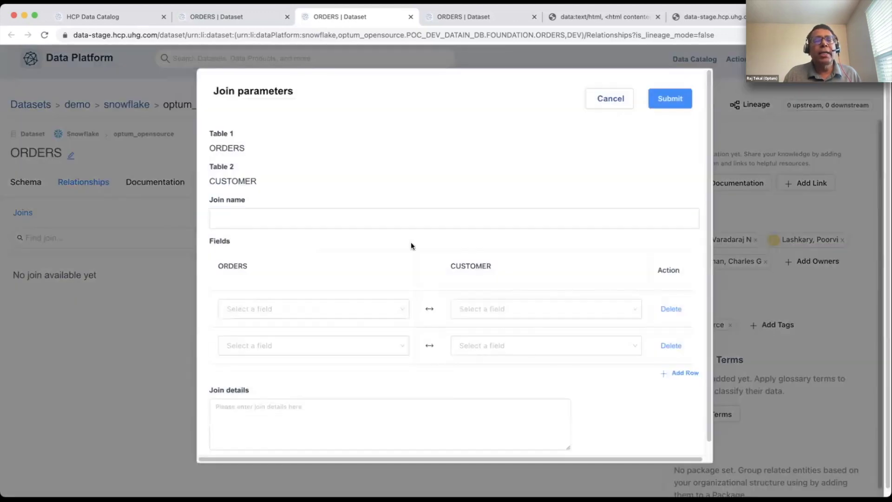
{"action": "left_click", "coordinate": [355, 220]}
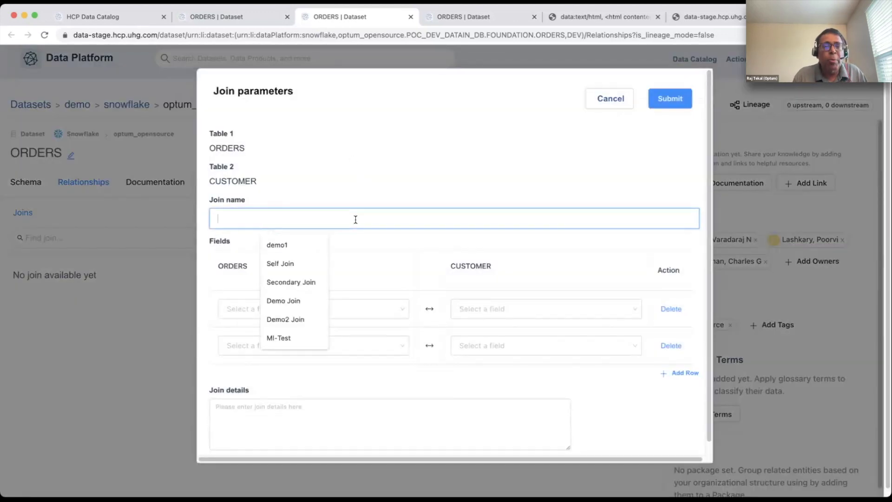
{"action": "type", "text": "All the O"}
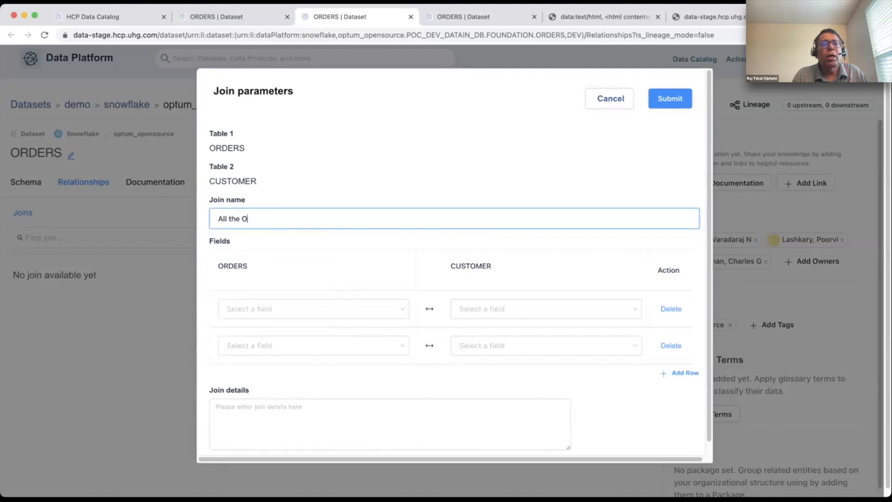
{"action": "type", "text": "rders for a Customer"}
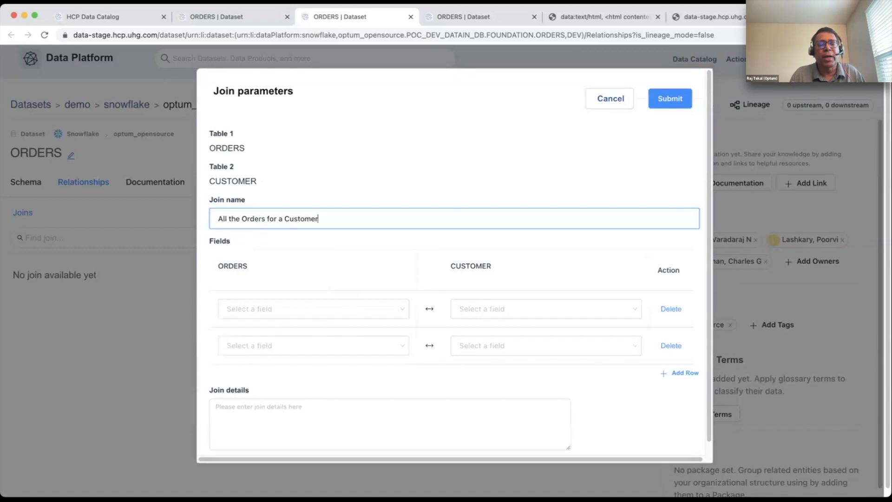
Step: Map O_CUSTKEY of ORDERS to C_CUSTKEY of CUSTOMER and remove the unused second field row
{"action": "left_click", "coordinate": [360, 308]}
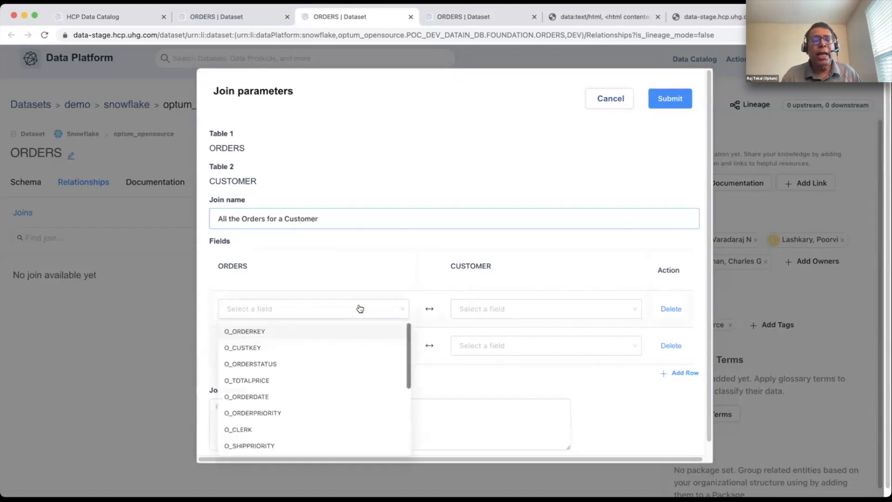
{"action": "left_click", "coordinate": [279, 331]}
{"action": "left_click", "coordinate": [535, 309]}
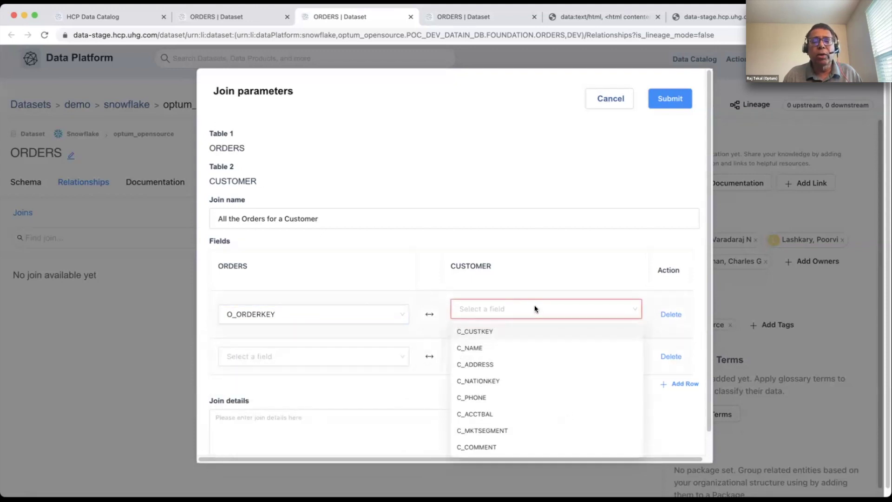
{"action": "left_click", "coordinate": [298, 314]}
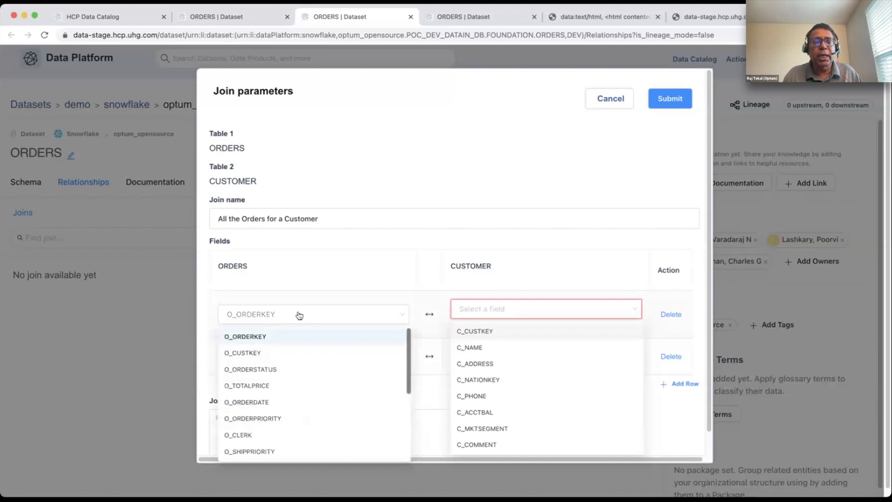
{"action": "left_click", "coordinate": [273, 353]}
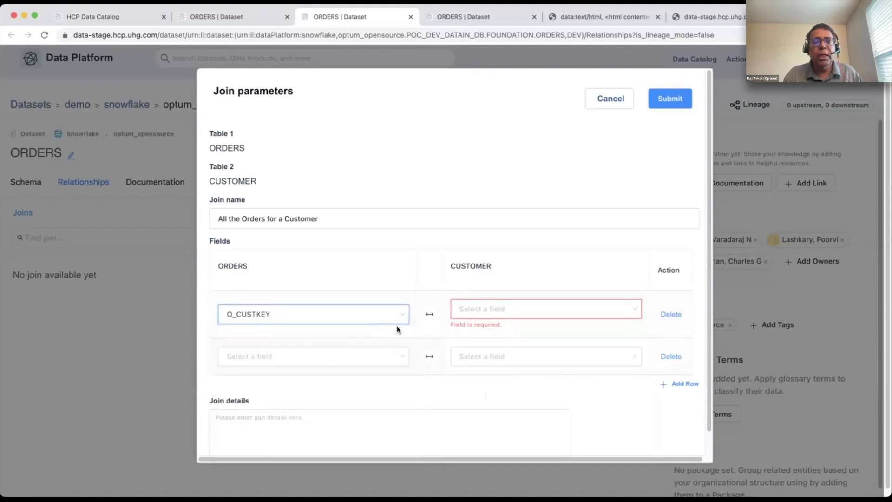
{"action": "left_click", "coordinate": [508, 320]}
{"action": "left_click", "coordinate": [499, 330]}
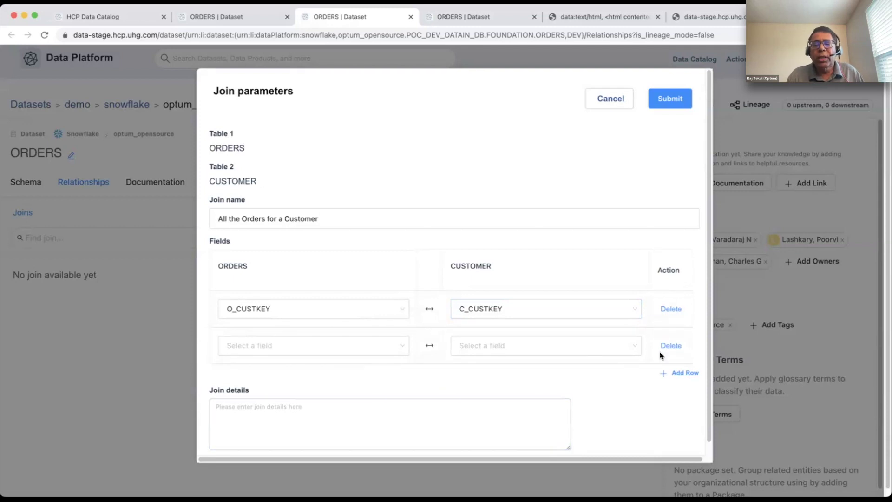
{"action": "left_click", "coordinate": [677, 346]}
Step: Enter "Select staement..." as the join details and submit the ORDERS–CUSTOMER join
{"action": "left_click", "coordinate": [425, 383]}
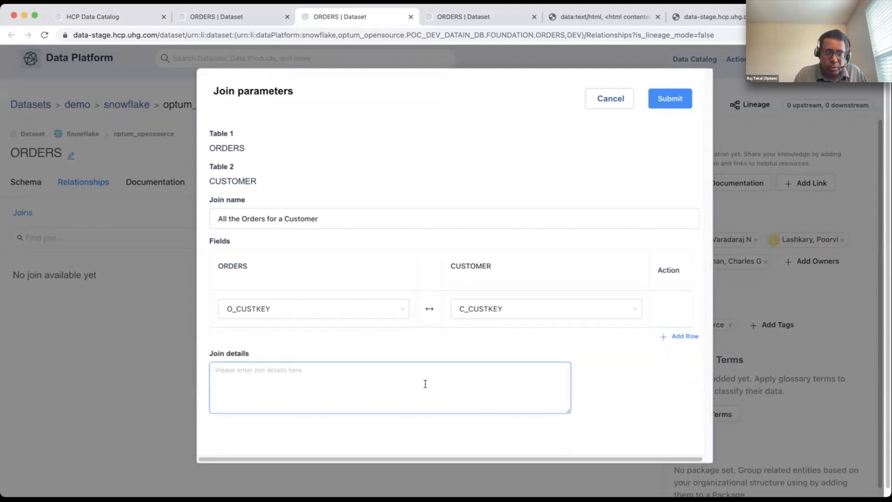
{"action": "type", "text": "Select st"}
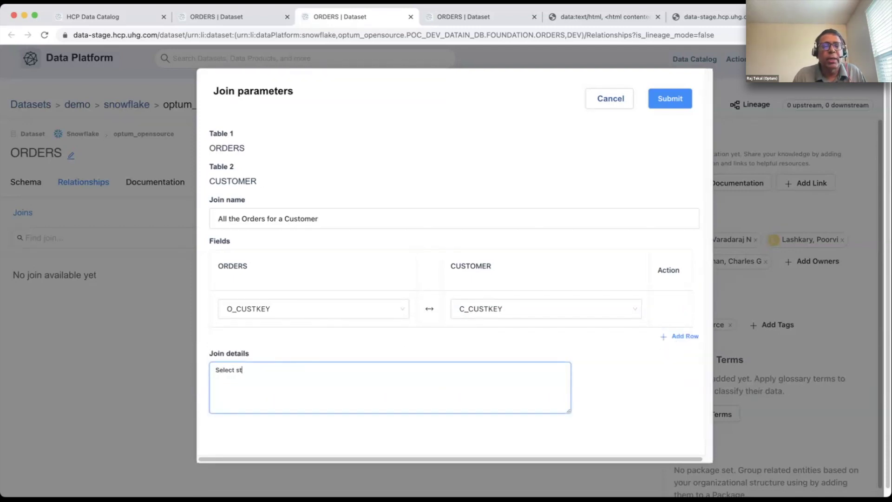
{"action": "type", "text": "aement..."}
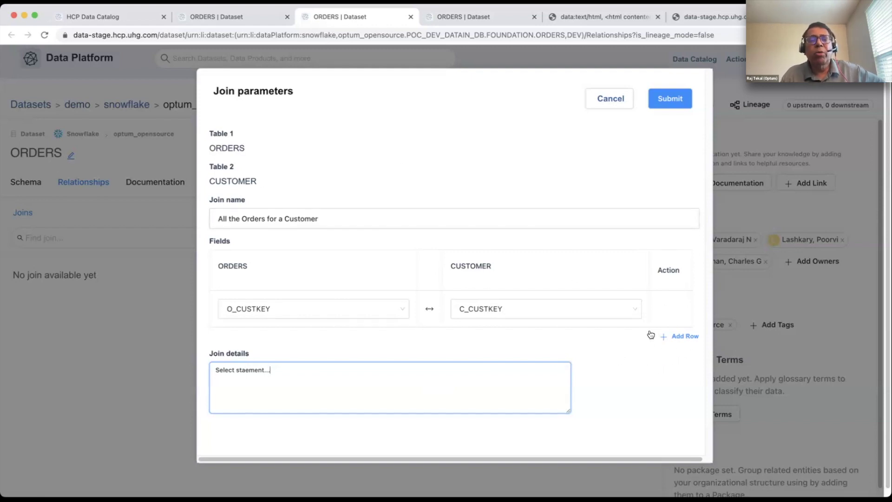
{"action": "left_click", "coordinate": [671, 99]}
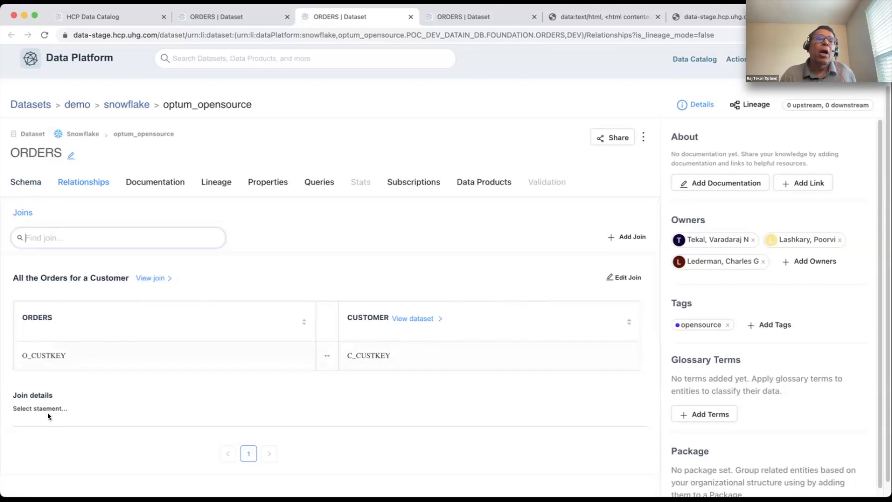
Step: In the other open ORDERS page, choose LINEITEM as the second table and name the join "All the items of an Order"
{"action": "left_click", "coordinate": [452, 17]}
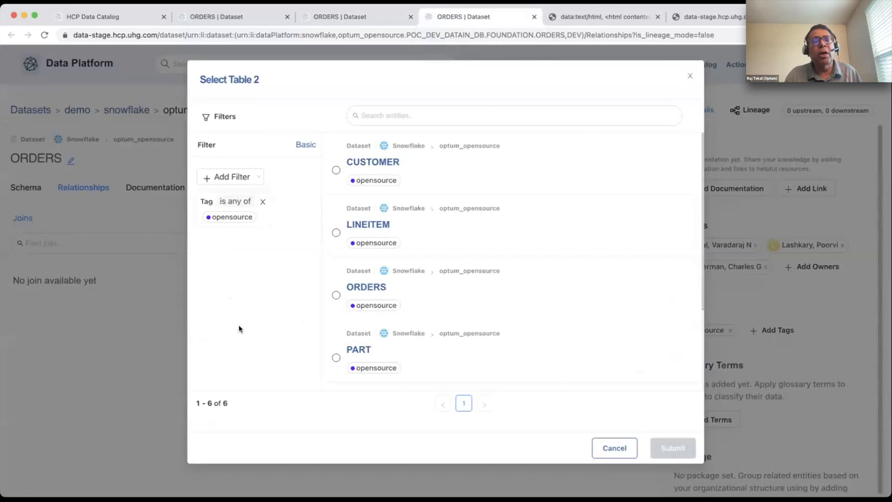
{"action": "left_click", "coordinate": [336, 233]}
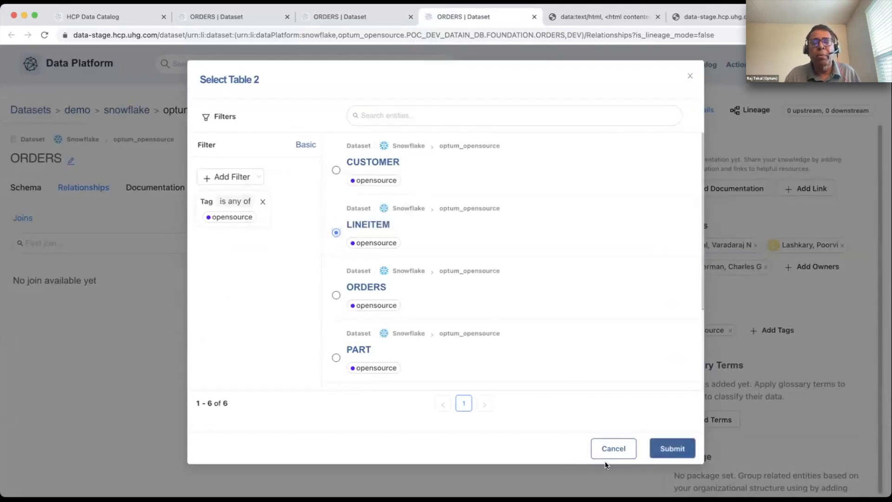
{"action": "left_click", "coordinate": [668, 449]}
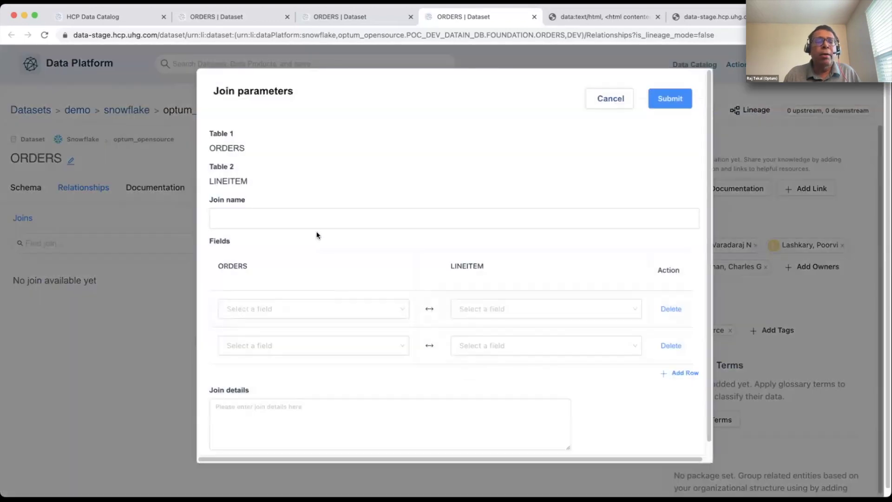
{"action": "left_click", "coordinate": [317, 219]}
{"action": "type", "text": "A"}
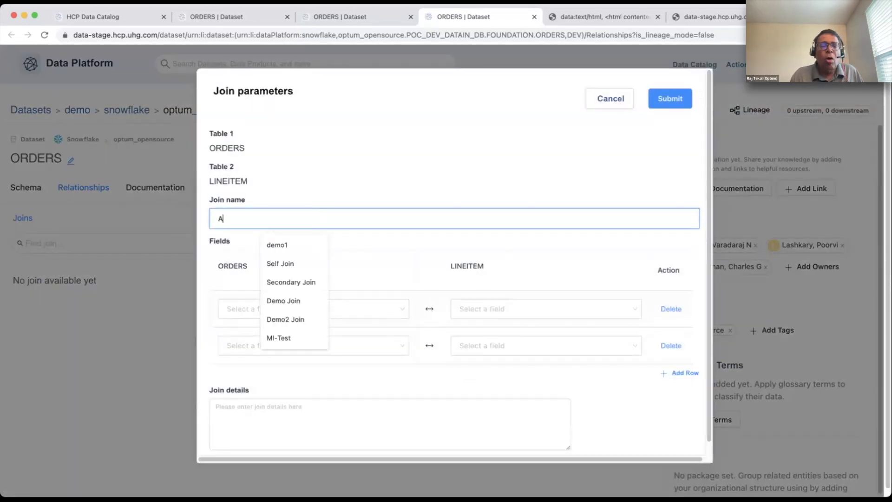
{"action": "type", "text": "ll the items of an Order"}
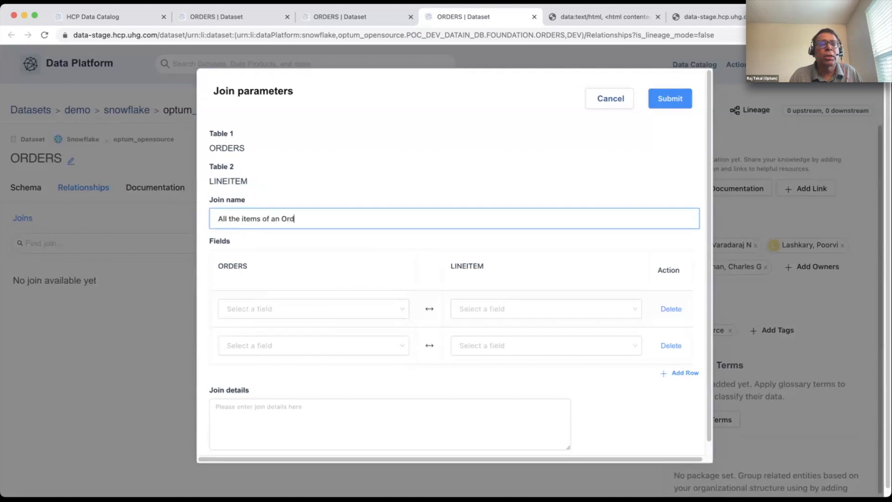
Step: Map O_ORDERKEY of ORDERS to L_ORDERKEY of LINEITEM in the first field row
{"action": "left_click", "coordinate": [346, 308]}
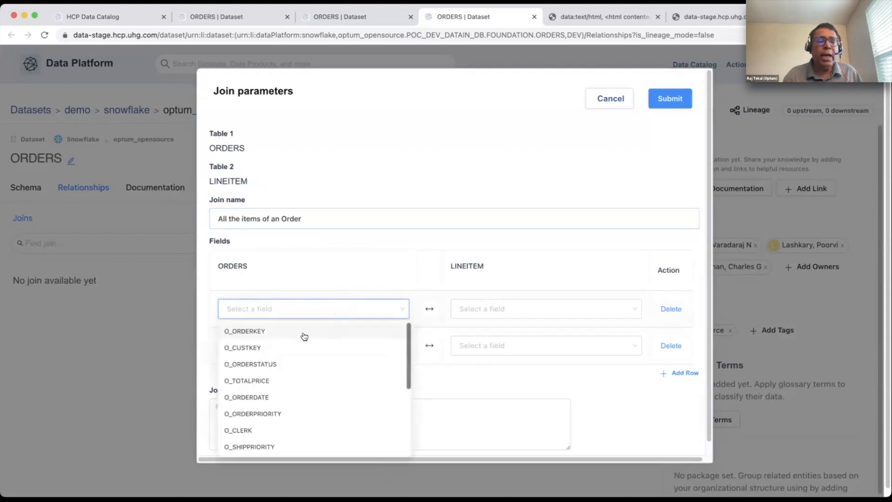
{"action": "left_click", "coordinate": [287, 330]}
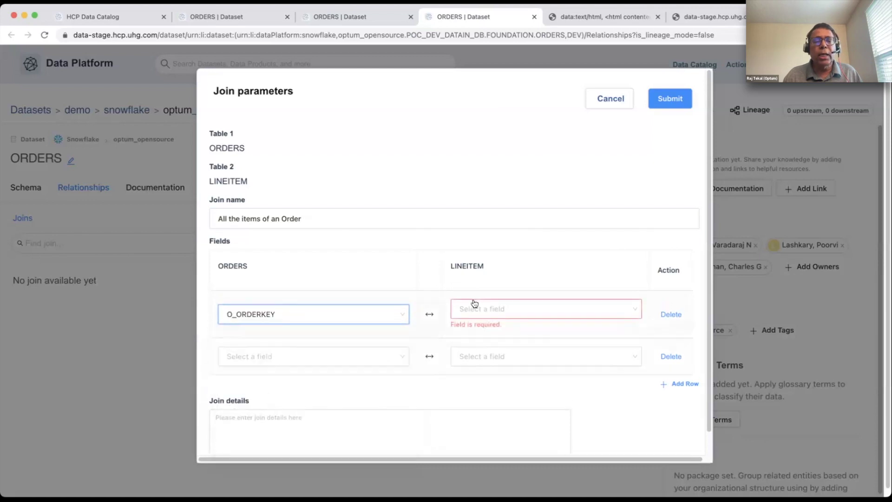
{"action": "left_click", "coordinate": [474, 303]}
{"action": "left_click", "coordinate": [484, 331]}
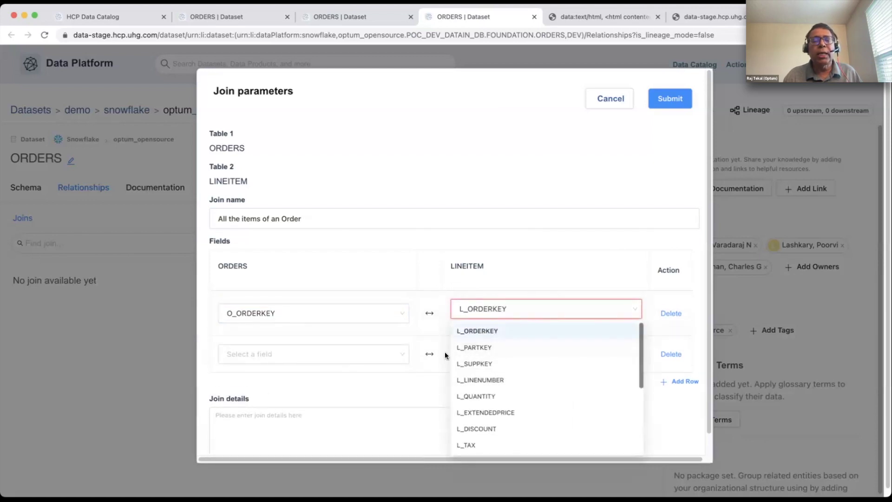
Step: Pair O_ORDERDATE with L_EXTENDEDPRICE in the second field row of the join
{"action": "left_click", "coordinate": [381, 346]}
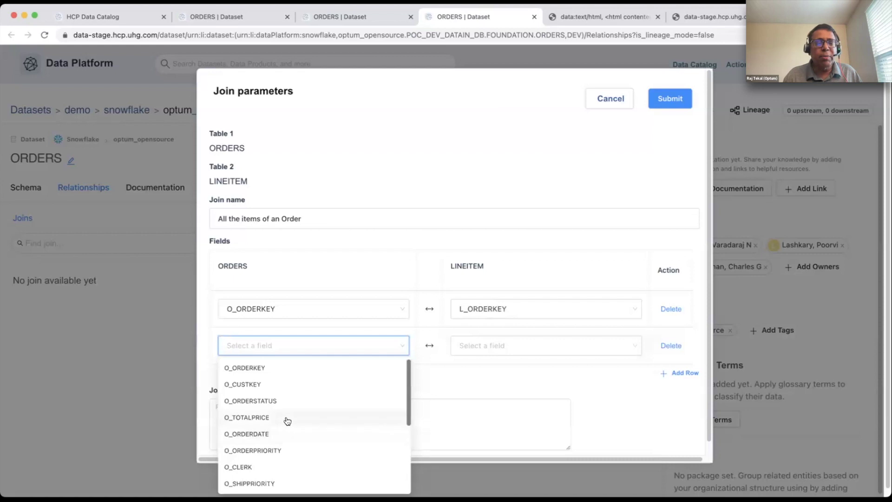
{"action": "left_click", "coordinate": [288, 433]}
{"action": "left_click", "coordinate": [556, 342]}
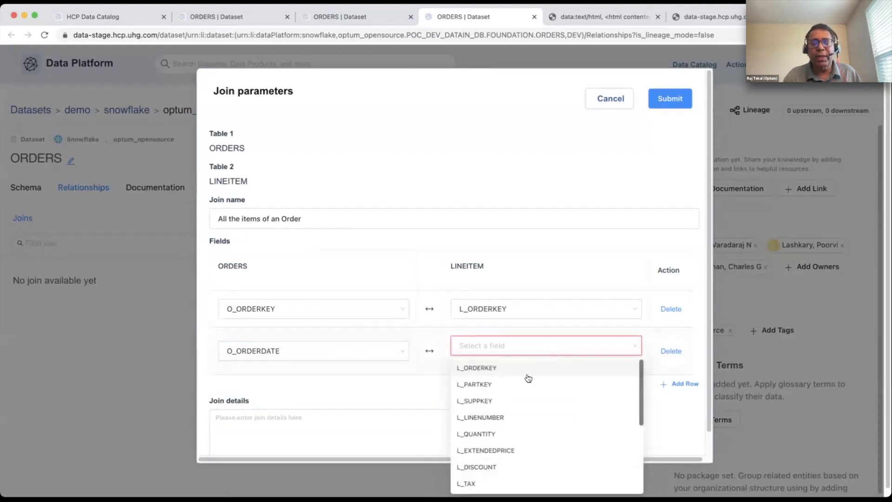
{"action": "left_click", "coordinate": [502, 447]}
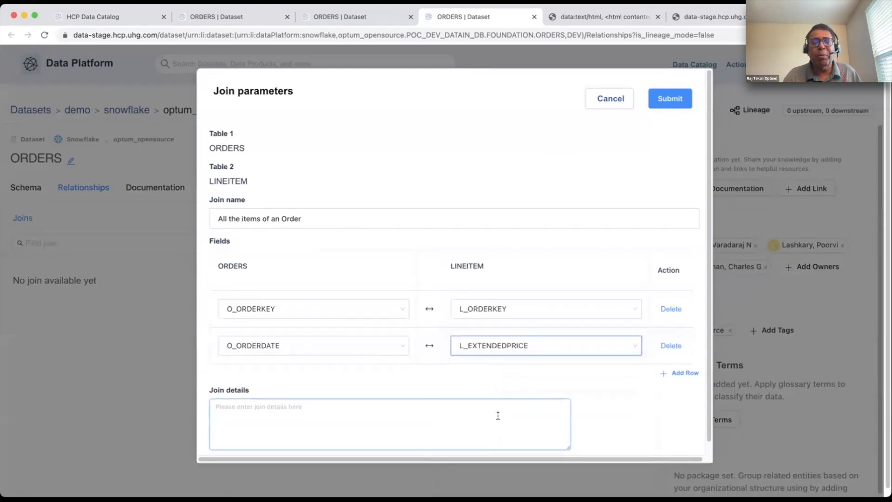
Step: Enter "Dexsciiption" as the join details, delete the second field row and submit the ORDERS–LINEITEM join
{"action": "left_click", "coordinate": [419, 419]}
{"action": "type", "text": "Dexsciiption"}
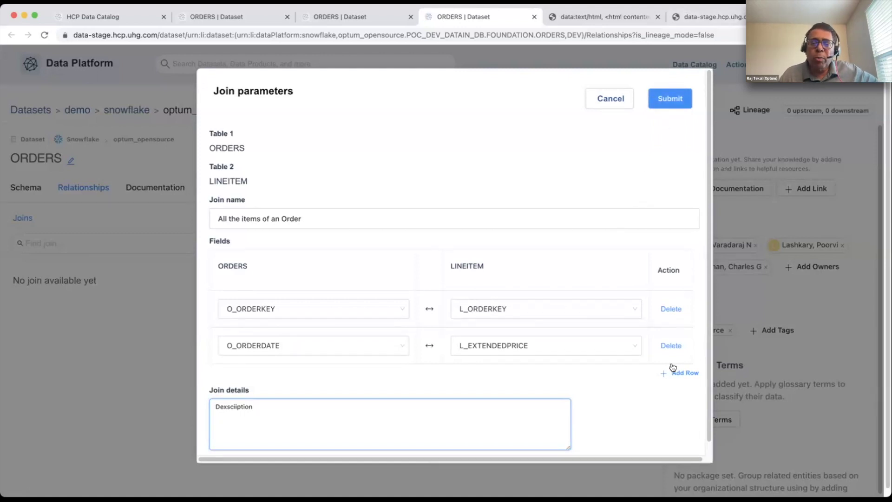
{"action": "left_click", "coordinate": [665, 345]}
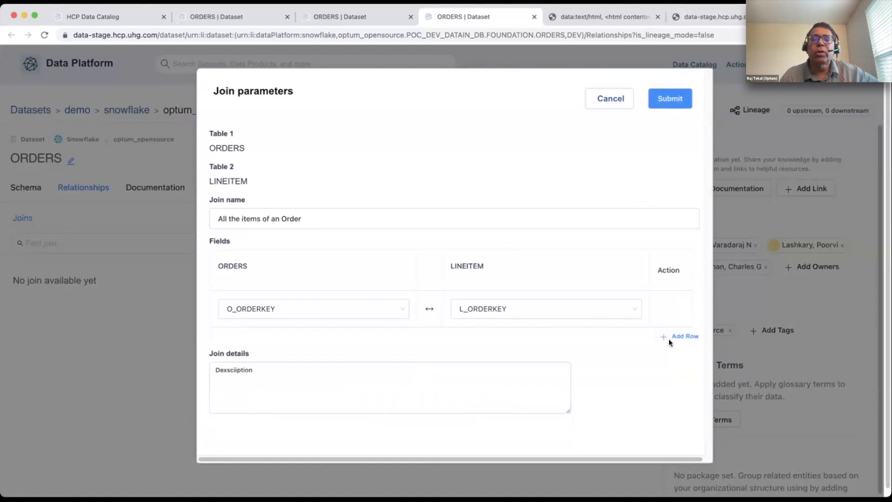
{"action": "left_click", "coordinate": [661, 99]}
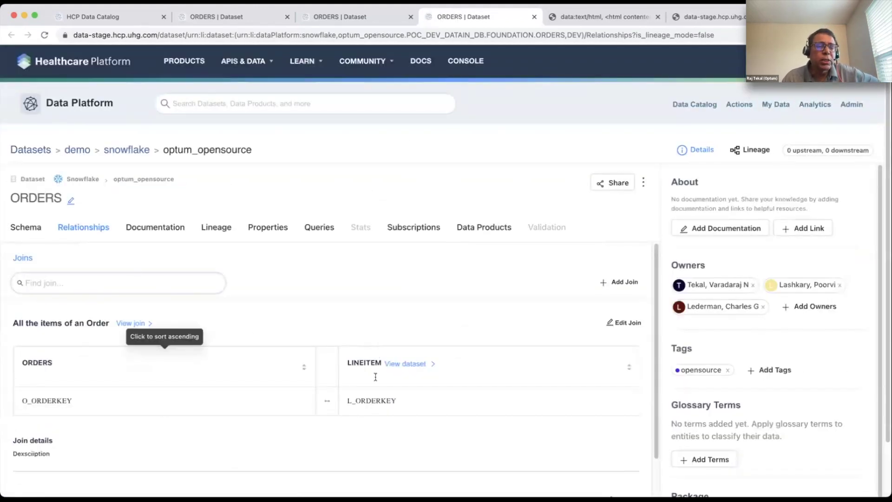
Step: Review the joins listed for the ORDERS dataset and open the details page of the "All the items of an Order" join
{"action": "scroll", "coordinate": [343, 365], "scroll_direction": "down", "scroll_amount": 1}
{"action": "scroll", "coordinate": [343, 365], "scroll_direction": "up", "scroll_amount": 1}
{"action": "scroll", "coordinate": [341, 366], "scroll_direction": "down", "scroll_amount": 3}
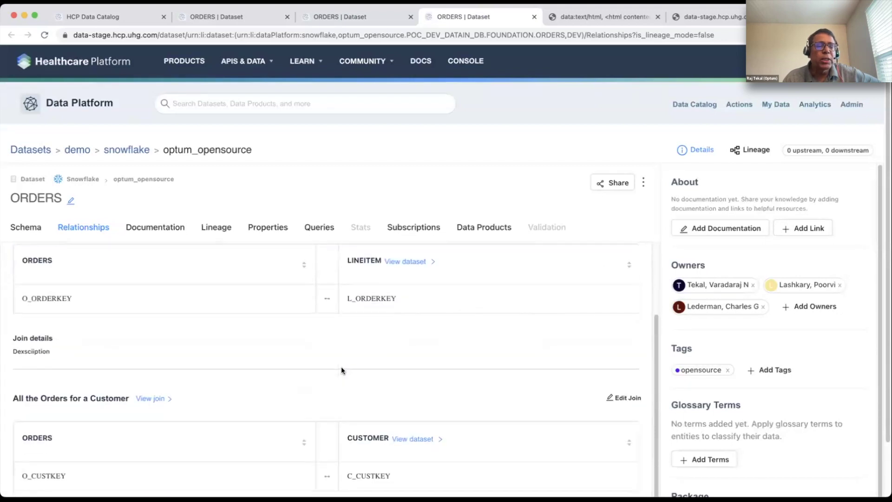
{"action": "scroll", "coordinate": [281, 420], "scroll_direction": "down", "scroll_amount": 1}
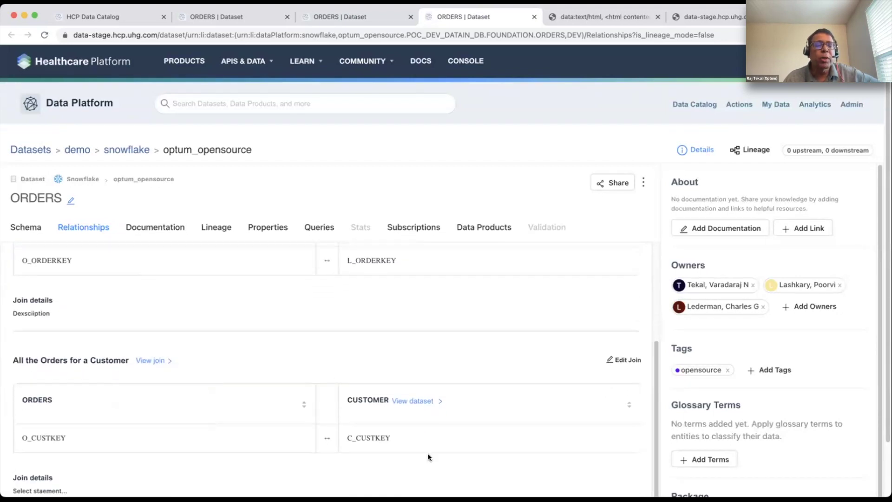
{"action": "scroll", "coordinate": [373, 434], "scroll_direction": "up", "scroll_amount": 3}
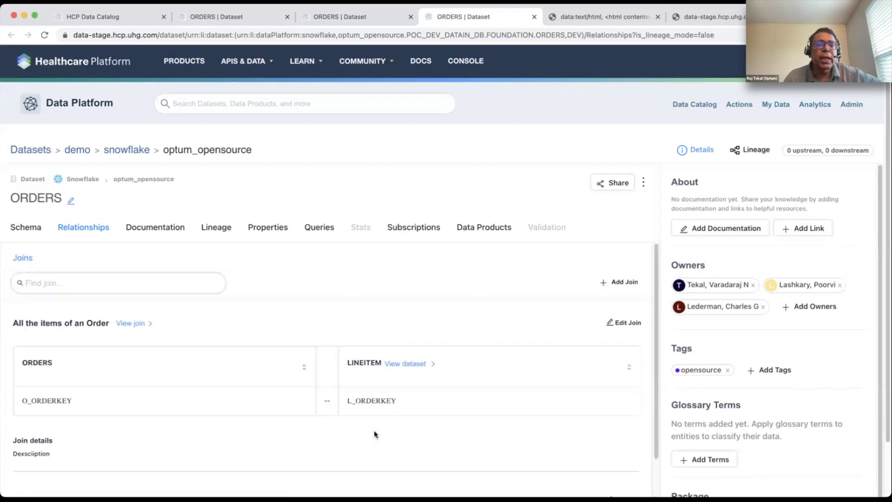
{"action": "left_click", "coordinate": [25, 260]}
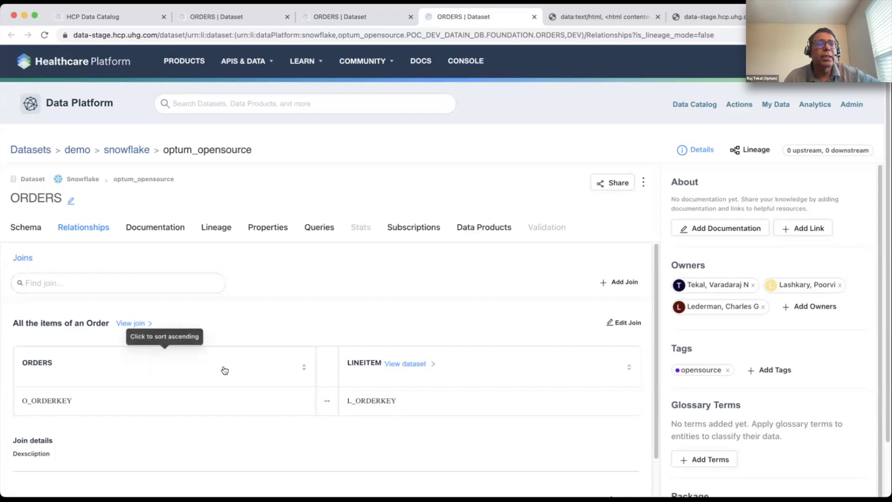
{"action": "left_click", "coordinate": [134, 323]}
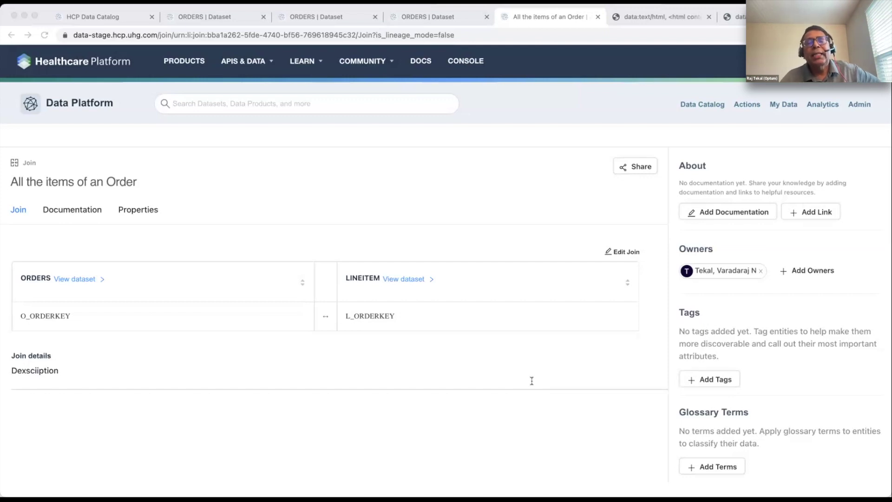
{"action": "left_click", "coordinate": [114, 446]}
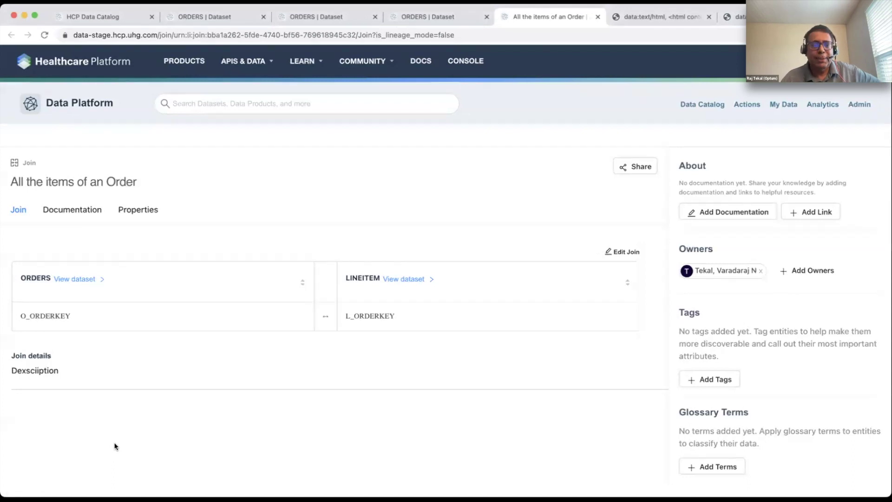